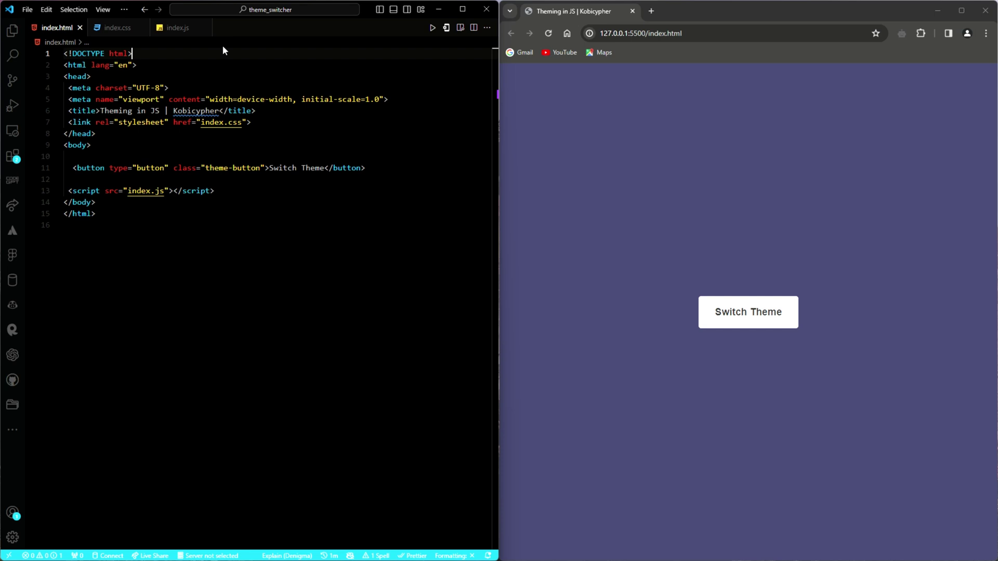
Step: Review the HTML markup, highlighting the Switch Theme button and its theme-button class
drag(109, 218, 63, 53)
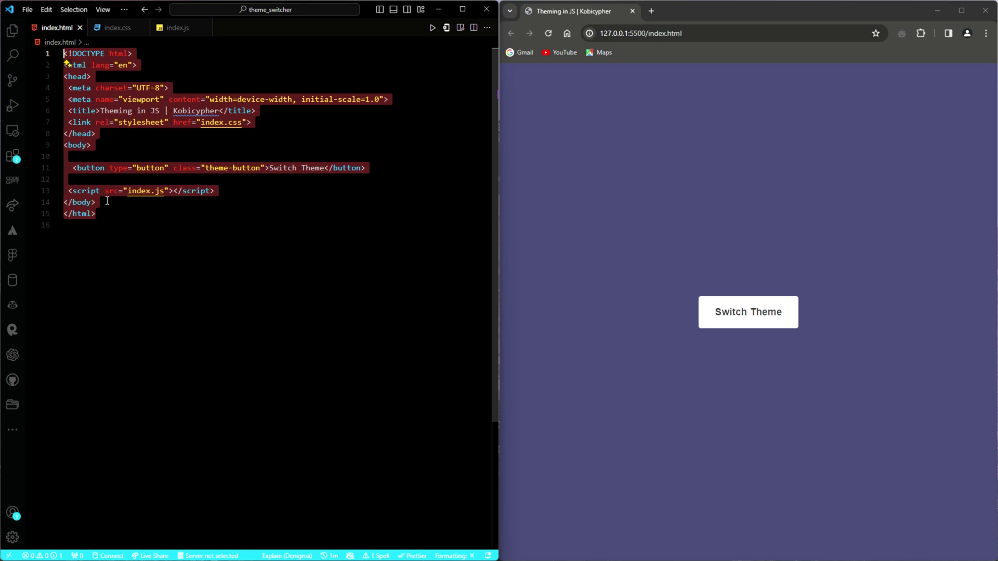
click(111, 216)
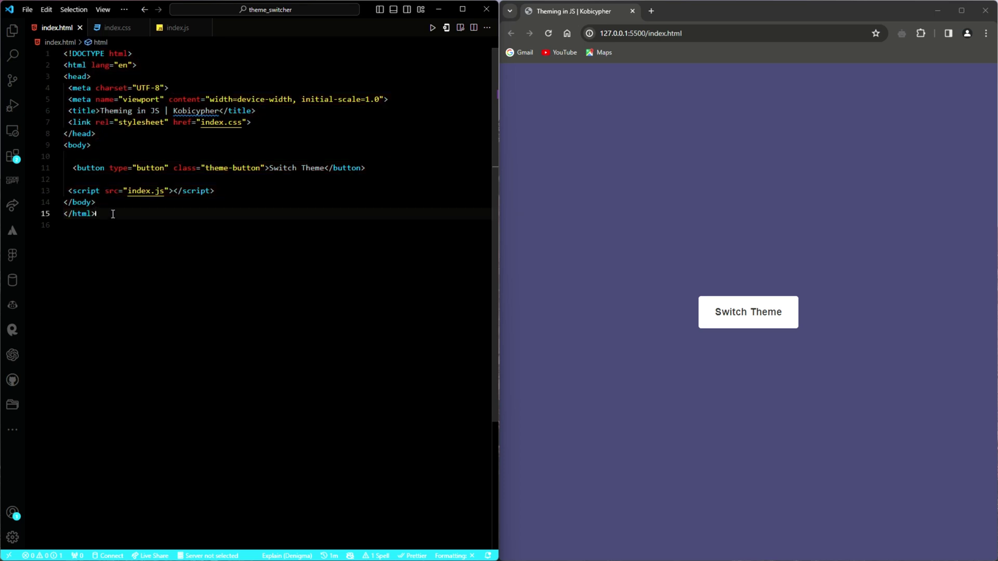
drag(73, 168, 367, 168)
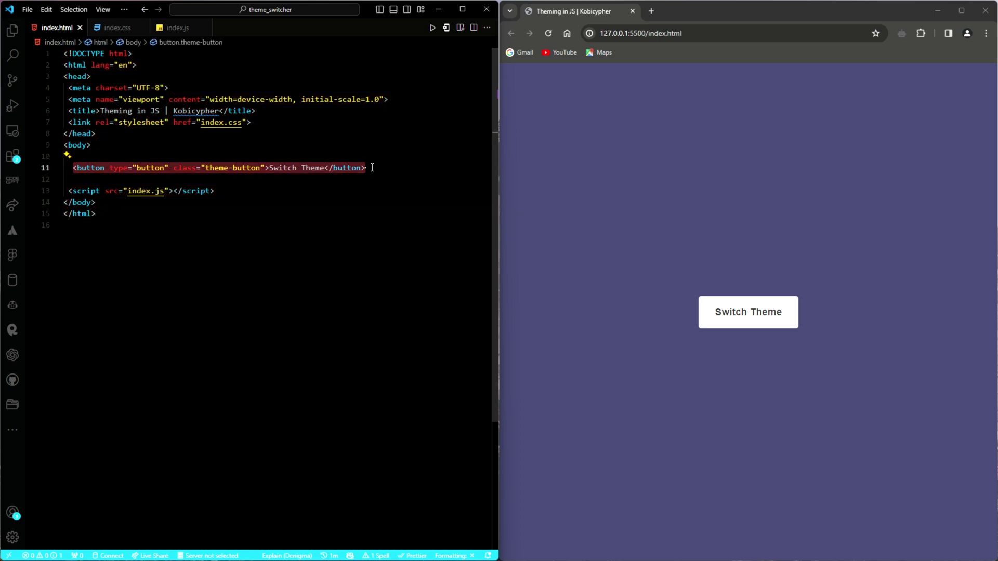
drag(260, 168, 205, 168)
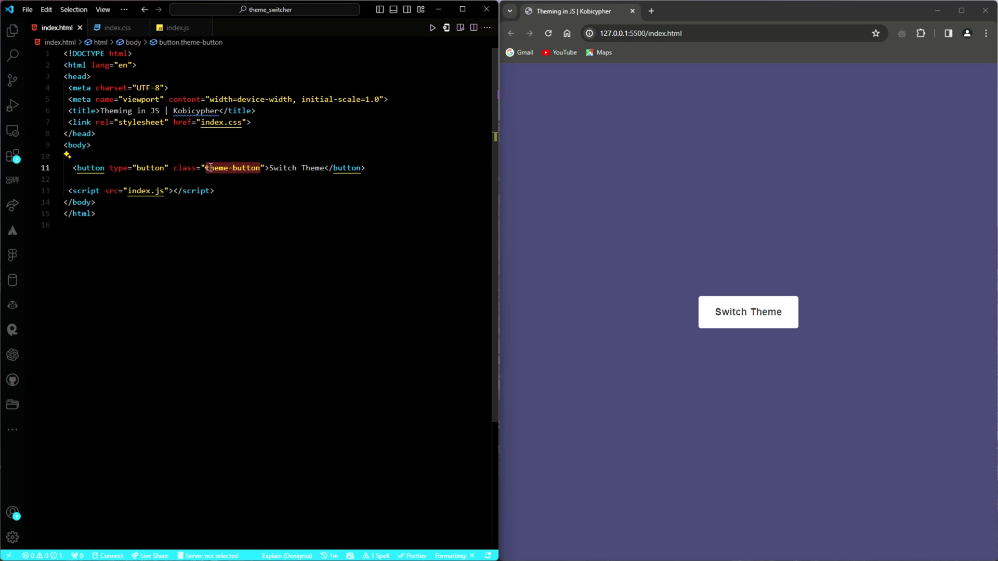
click(368, 168)
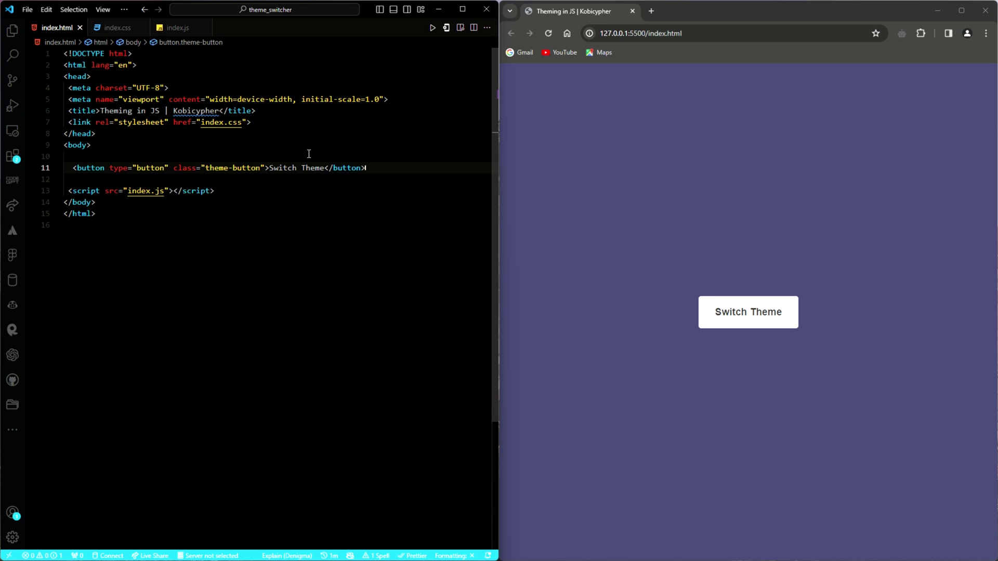
Step: Switch to index.css and highlight the :root block of colour variables
click(117, 27)
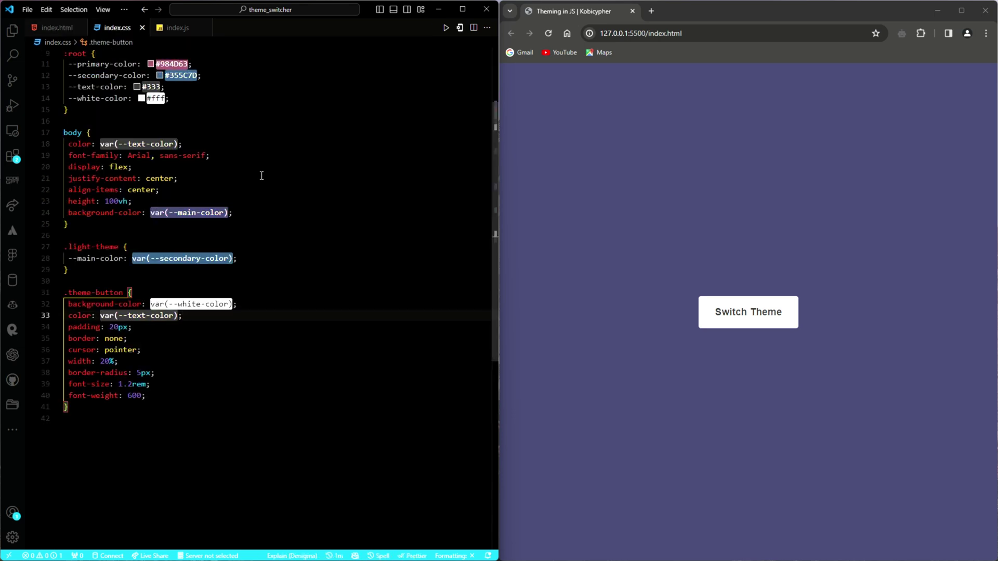
scroll(262, 175, up, 3)
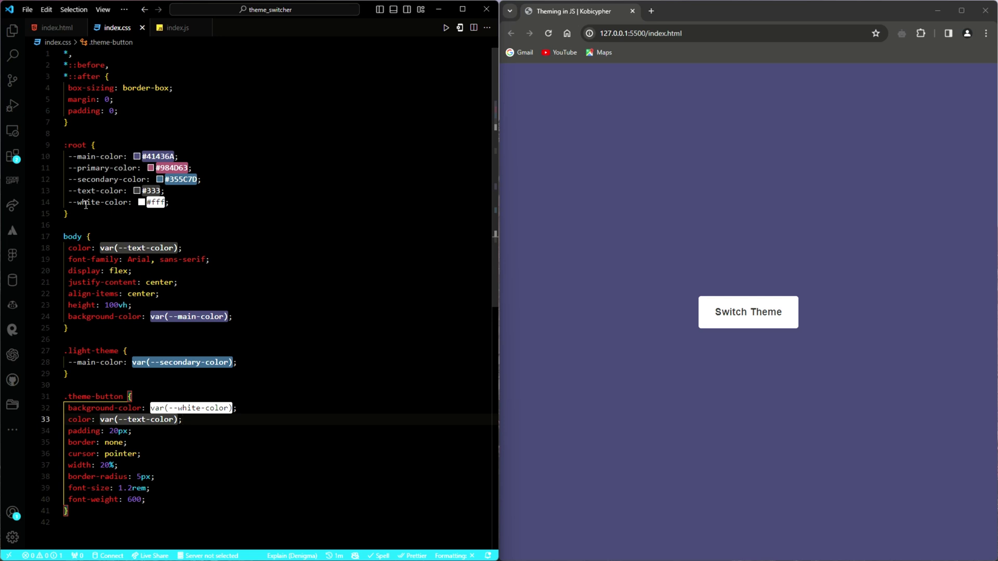
drag(72, 214, 56, 147)
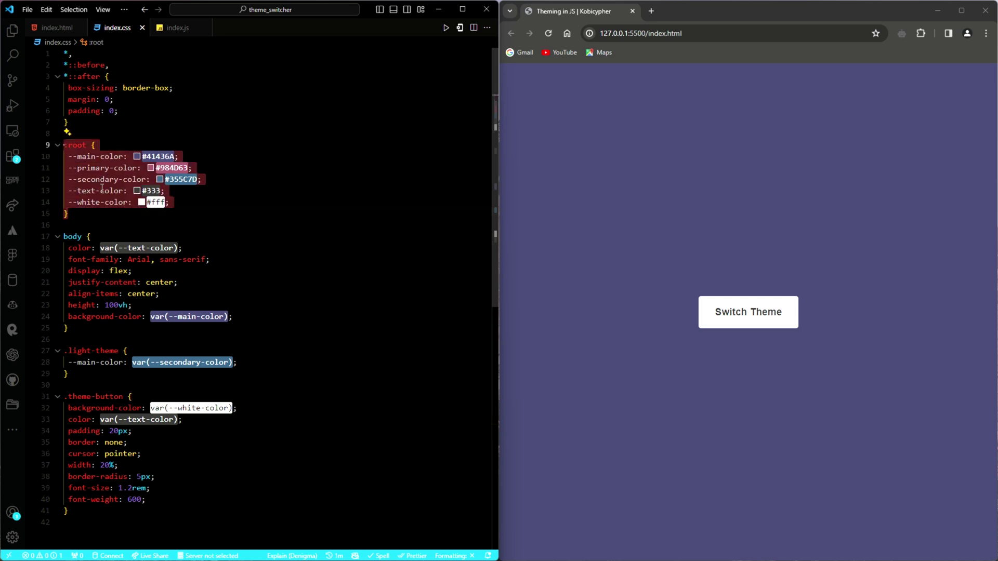
scroll(118, 211, down, 1)
scroll(156, 195, down, 2)
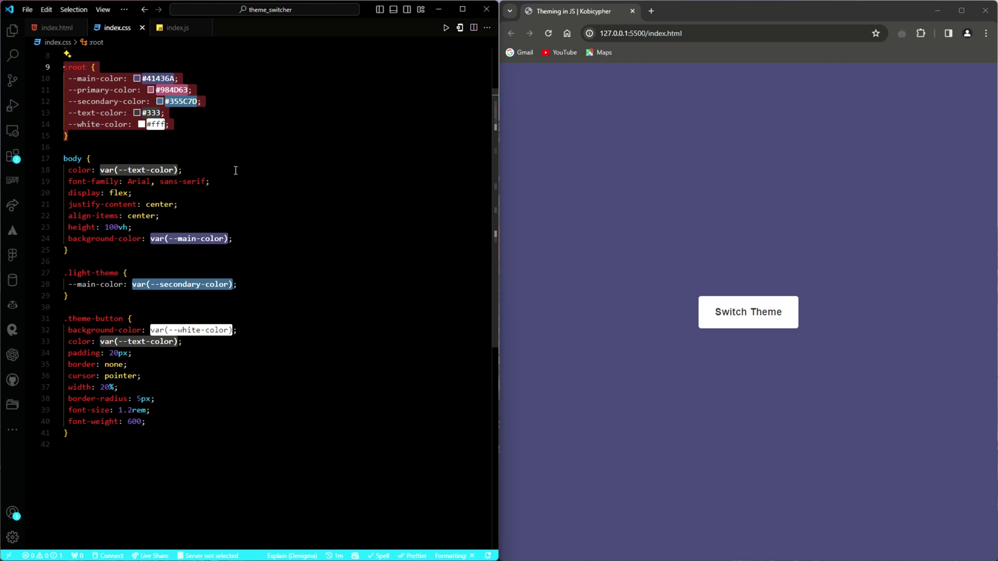
click(251, 166)
scroll(251, 167, down, 1)
scroll(252, 166, down, 2)
scroll(251, 166, up, 3)
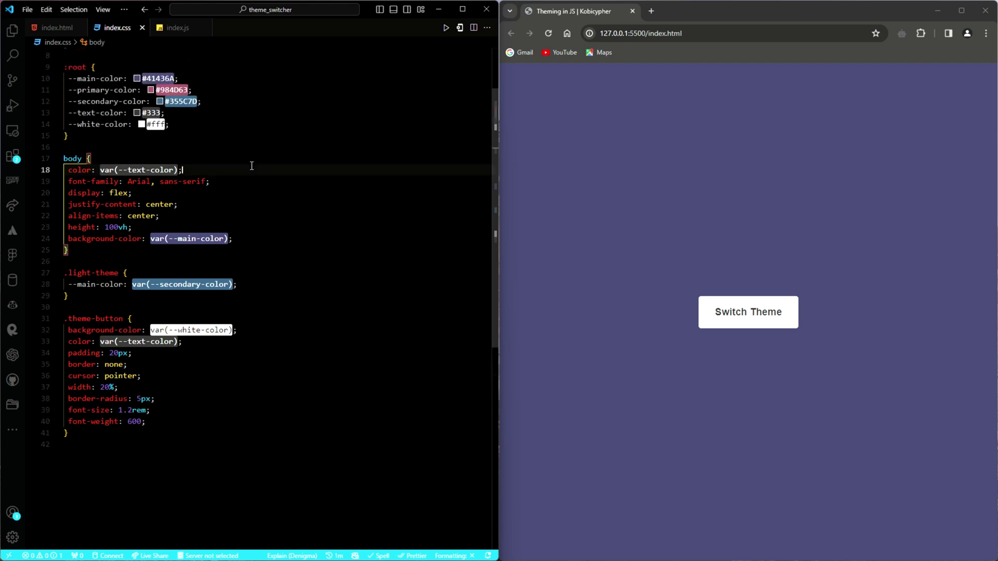
scroll(251, 167, up, 2)
scroll(251, 166, up, 1)
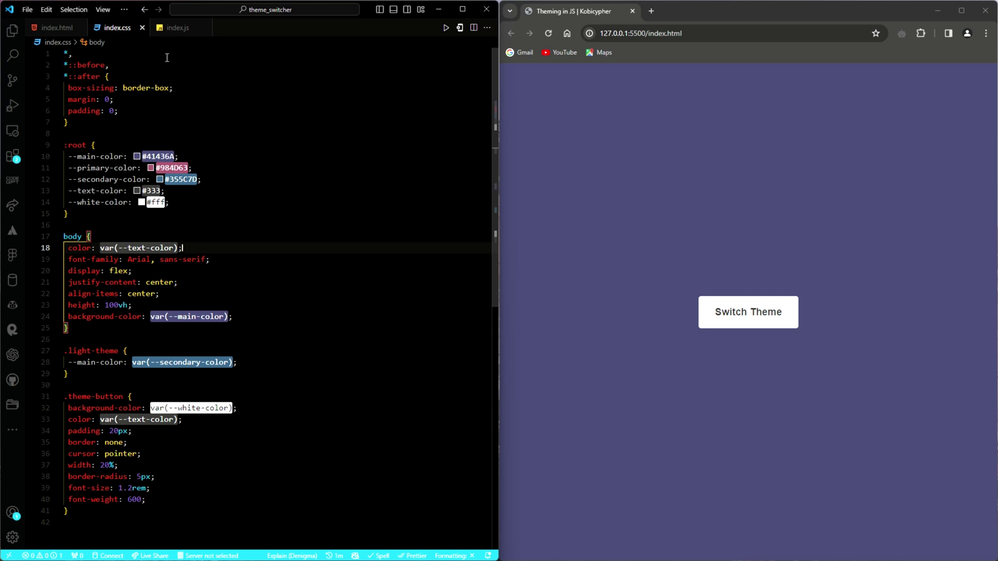
Step: Start index.js with a DOMContentLoaded listener wrapping the script
click(178, 27)
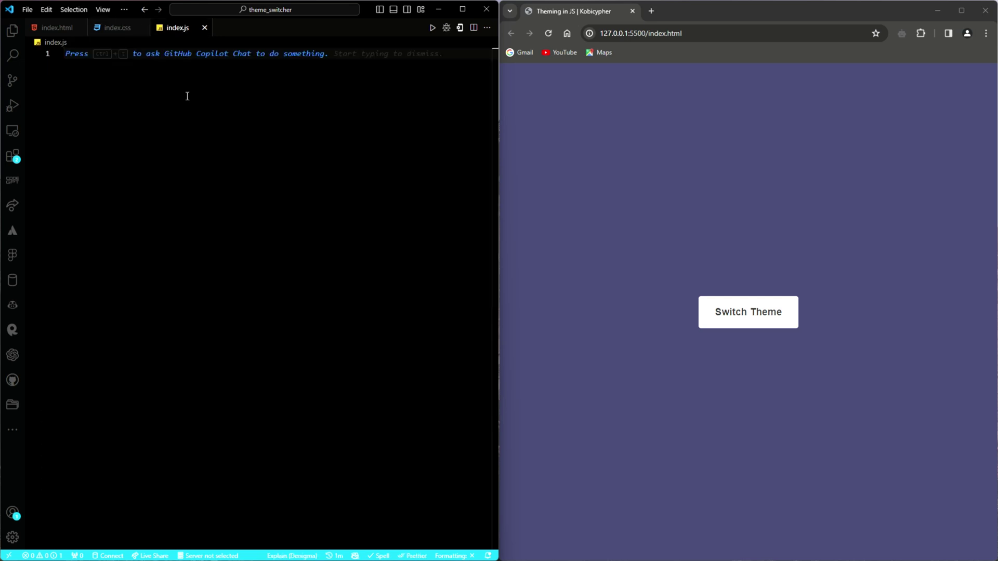
text(document.addEventListener("DOMContentLoaded", )
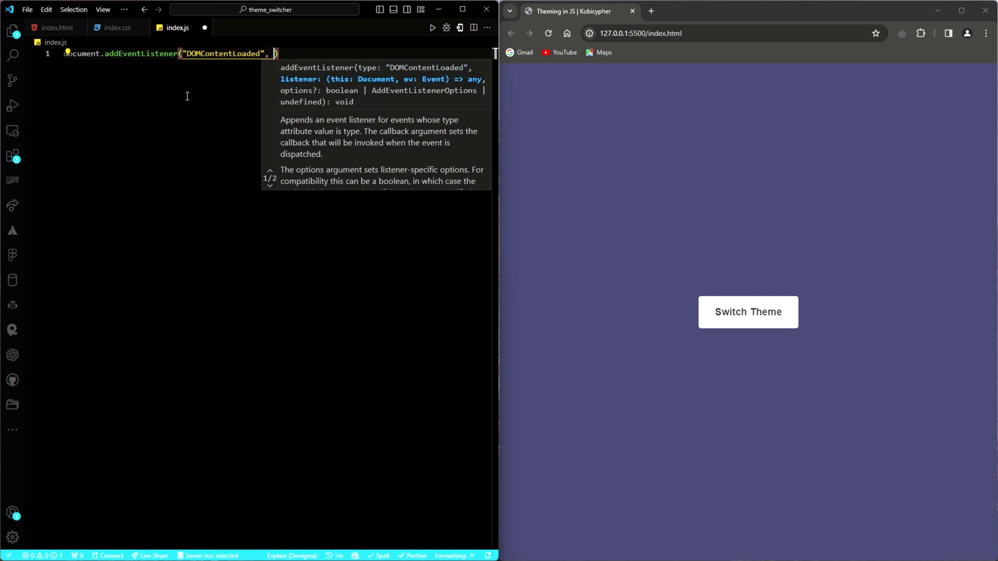
text(() => {)
key(Return)
text(const them)
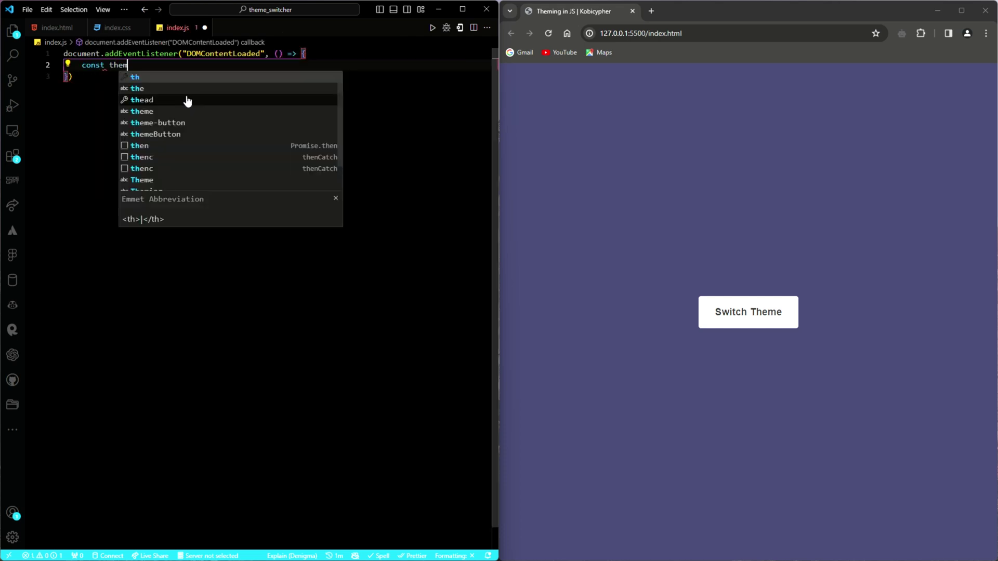
text(eButton = document.querySelector;(")
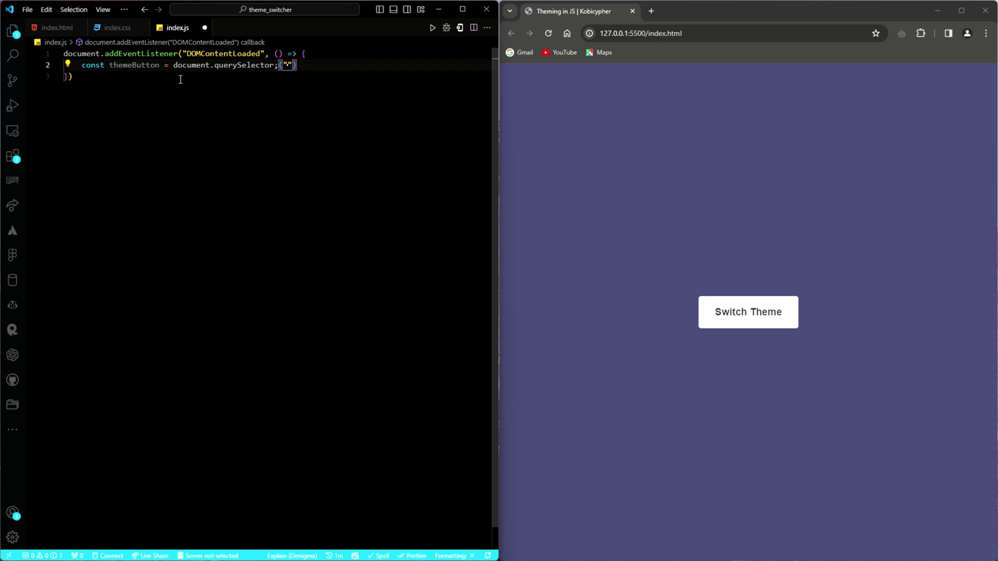
Step: Query the .theme-button element (class copied from the HTML) and document.body, then a localStorage comment
key(ctrl+Tab)
double_click(227, 165)
key(ctrl+c)
key(ctrl+Tab)
text(.)
key(ctrl+v)
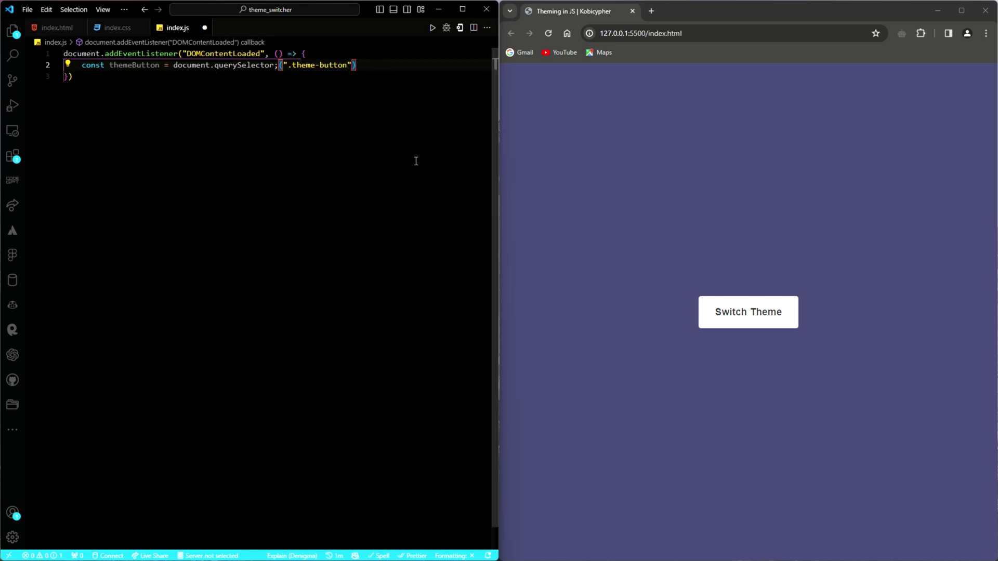
text(;)
key(Return)
text(const body = document.body;)
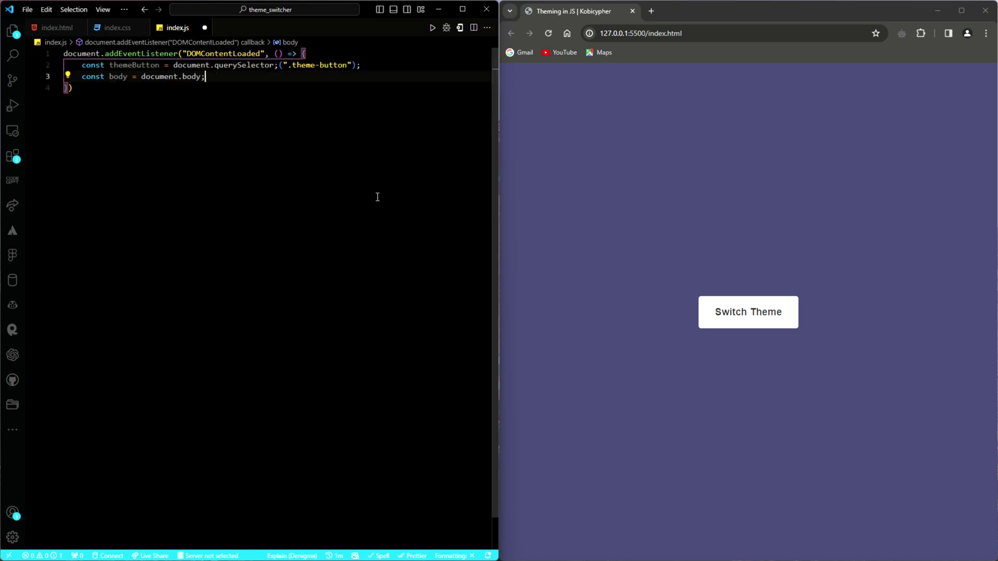
key(Return)
key(Return)
text(// Ch)
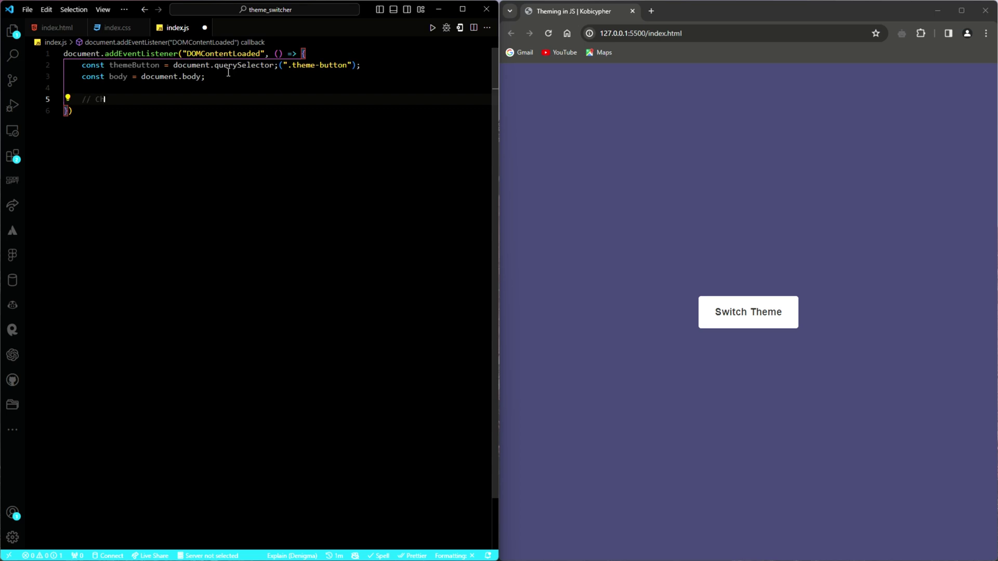
text(eck if the theme is stored in)
text( the localstorage, if not set )
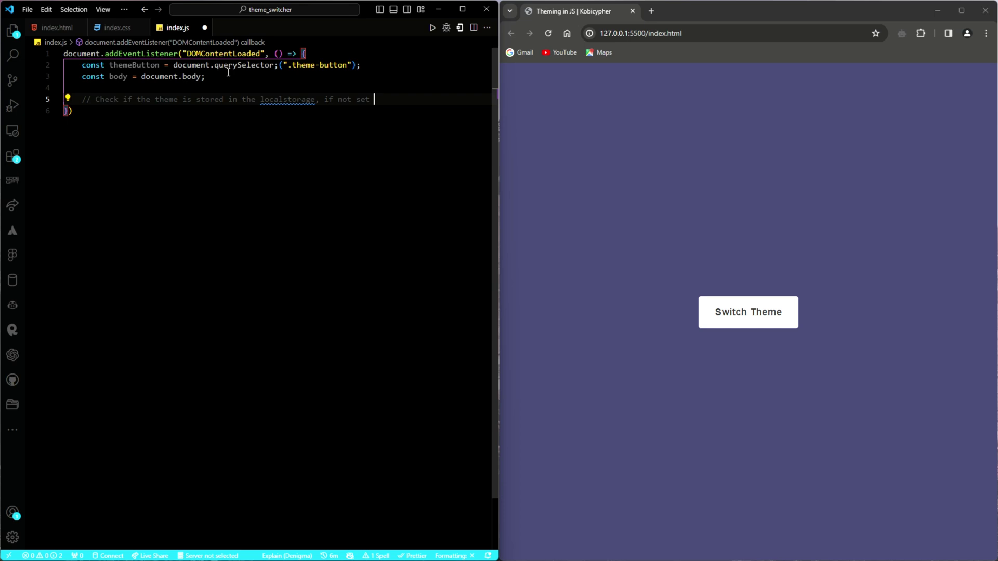
text(to default)
Step: Add an if checking localStorage theme === 'light' that adds light-theme to body.classList
key(Return)
text(if (localStorage.)
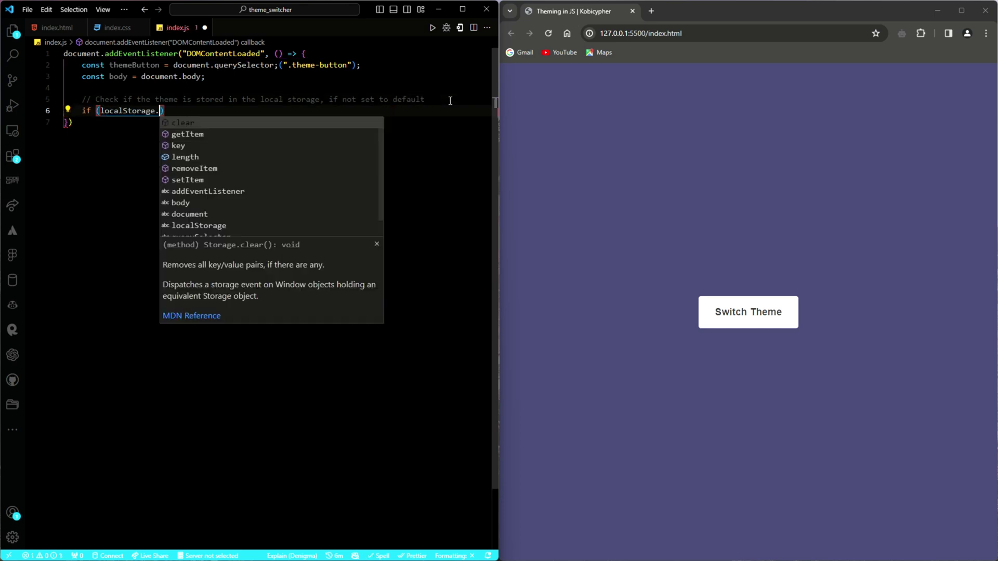
text(getItem('theme') ===)
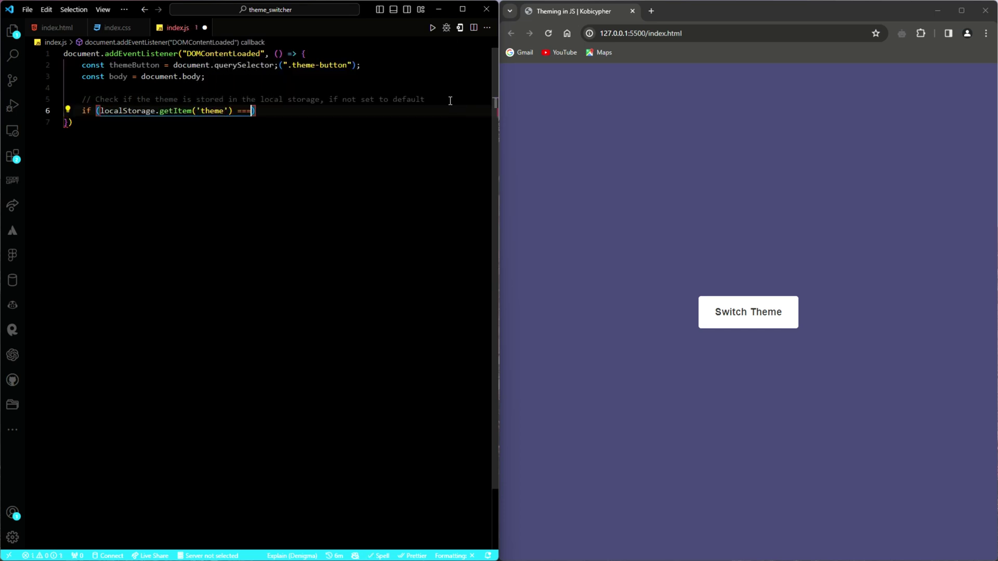
text( 'light' {)
key(Return)
text(body.class)
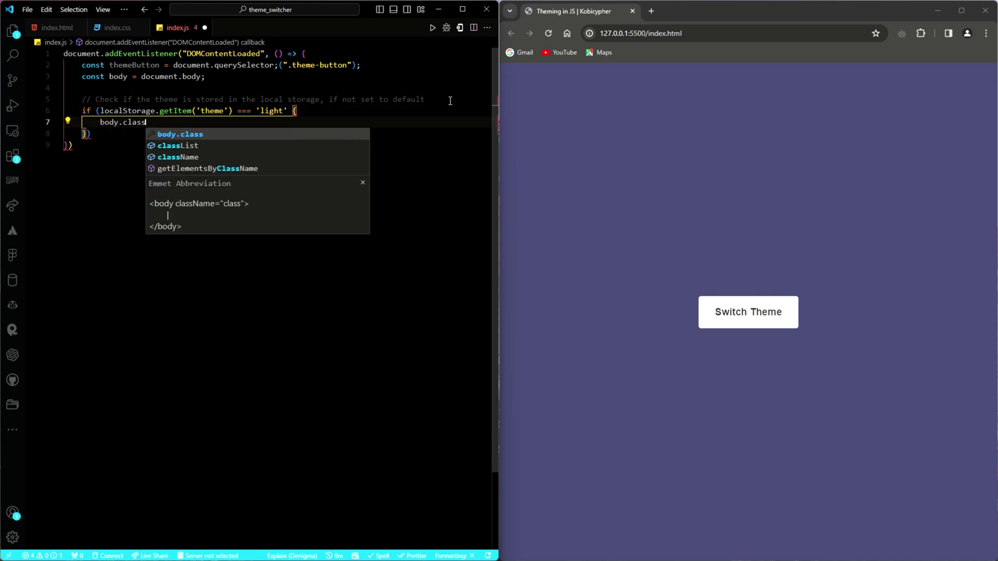
text(List.add('light-theme)
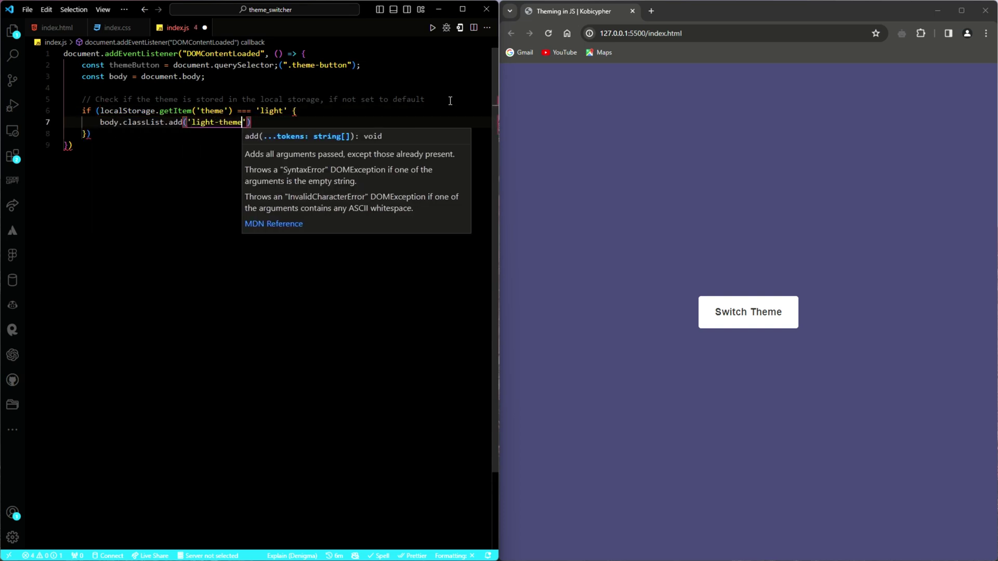
text(;)
key(Down)
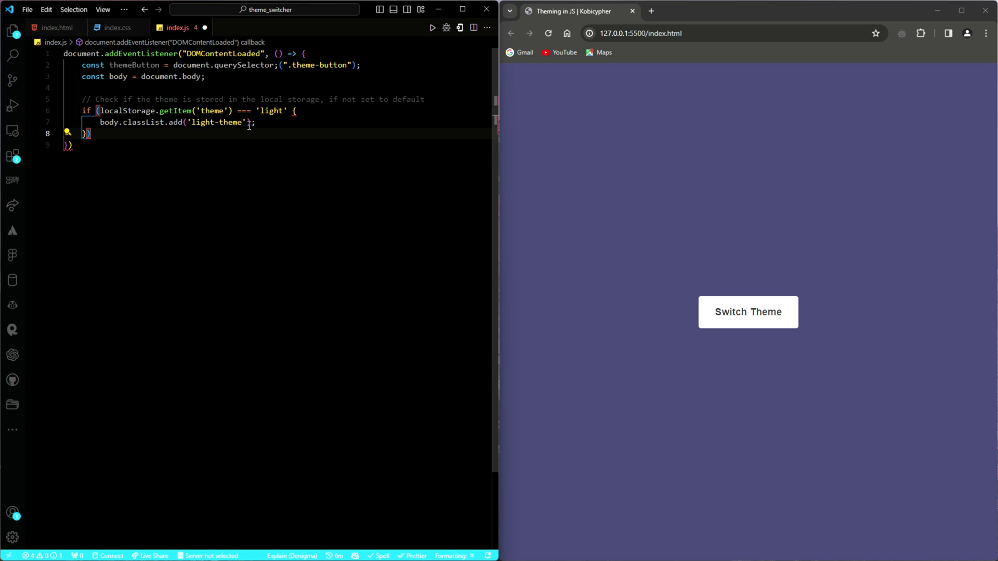
key(Return)
click(286, 110)
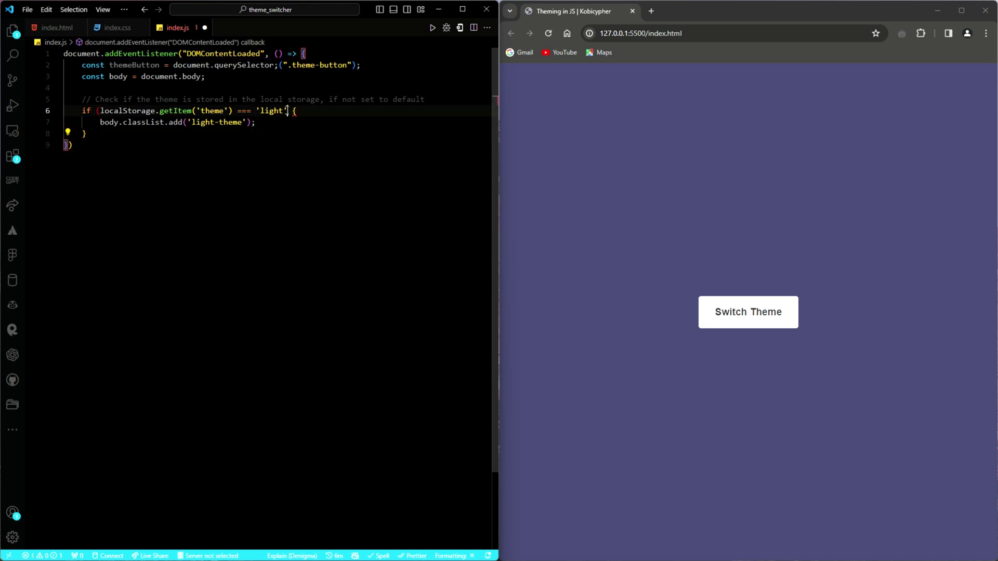
text())
click(88, 134)
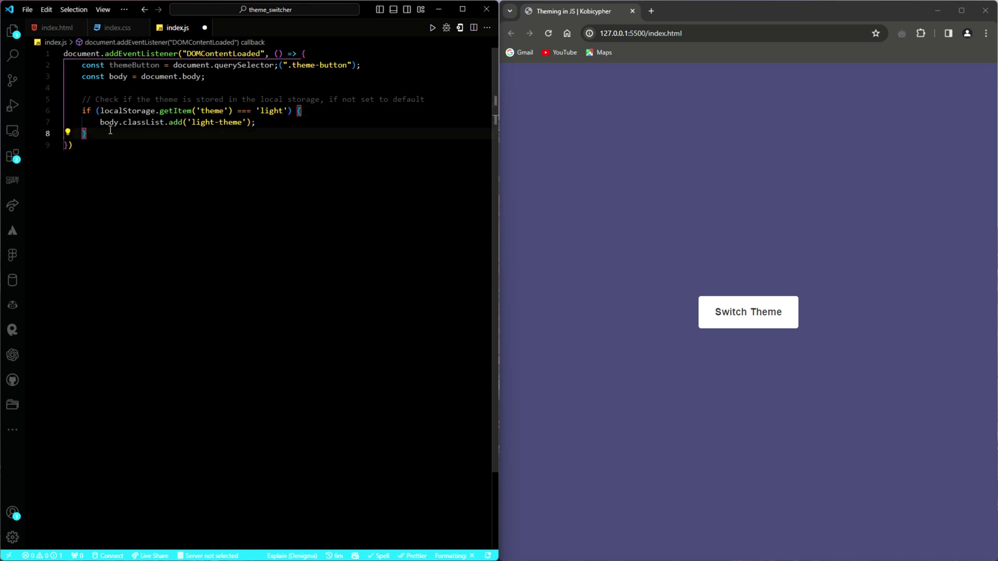
key(Return)
text(them)
Step: Add a themeButton click listener that toggles the light-theme class on body, with a comment
key(Tab)
text(.add)
key(Tab)
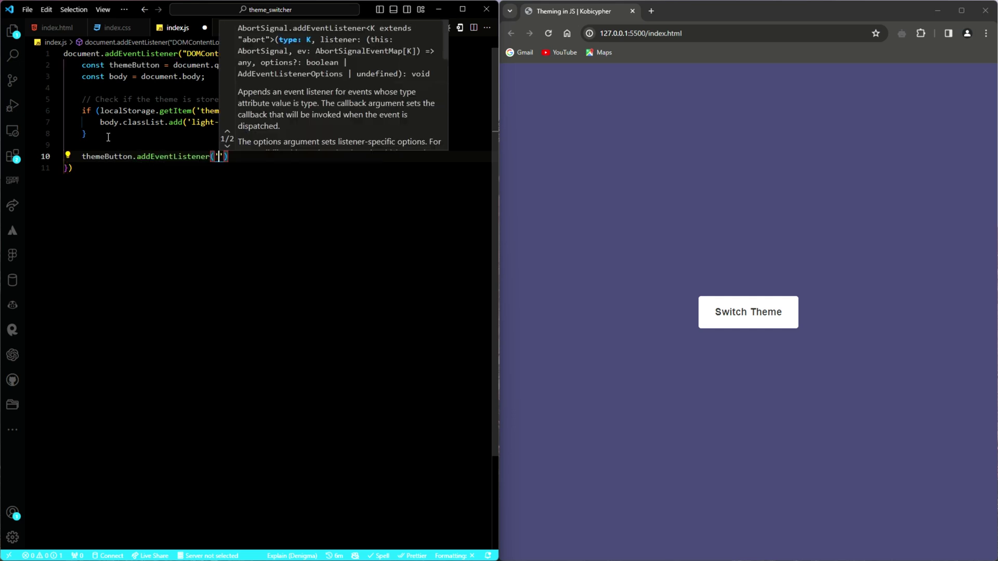
text(('click', () => {)
key(Return)
key(Return)
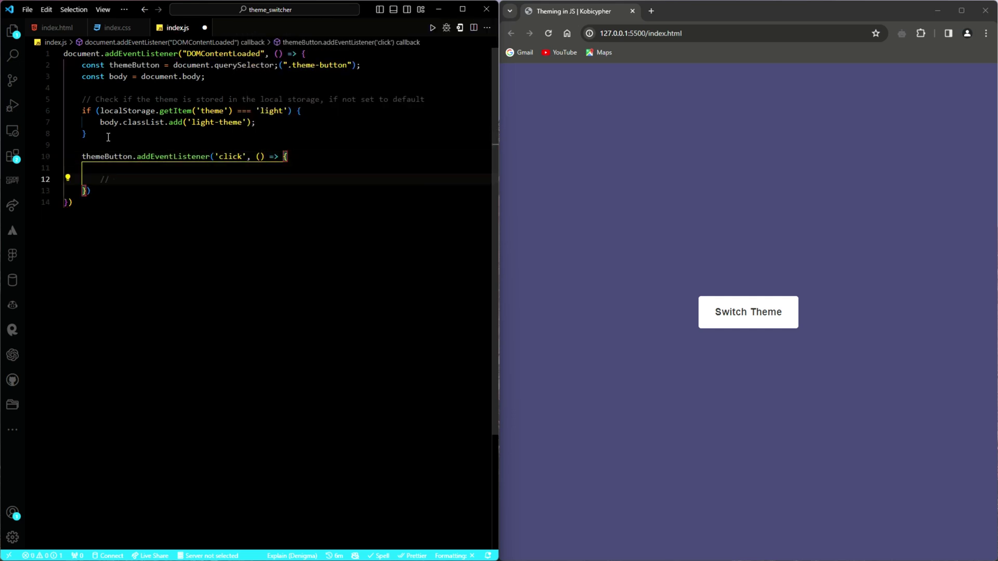
text(// Toggle light theme class)
key(Return)
text(body.classL)
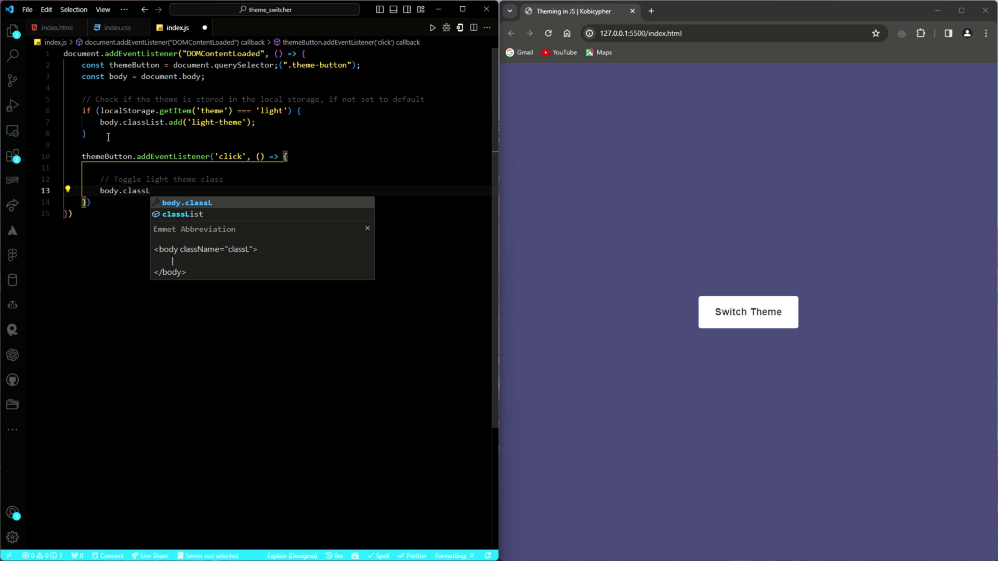
text(ist.toggle('light-theme'))
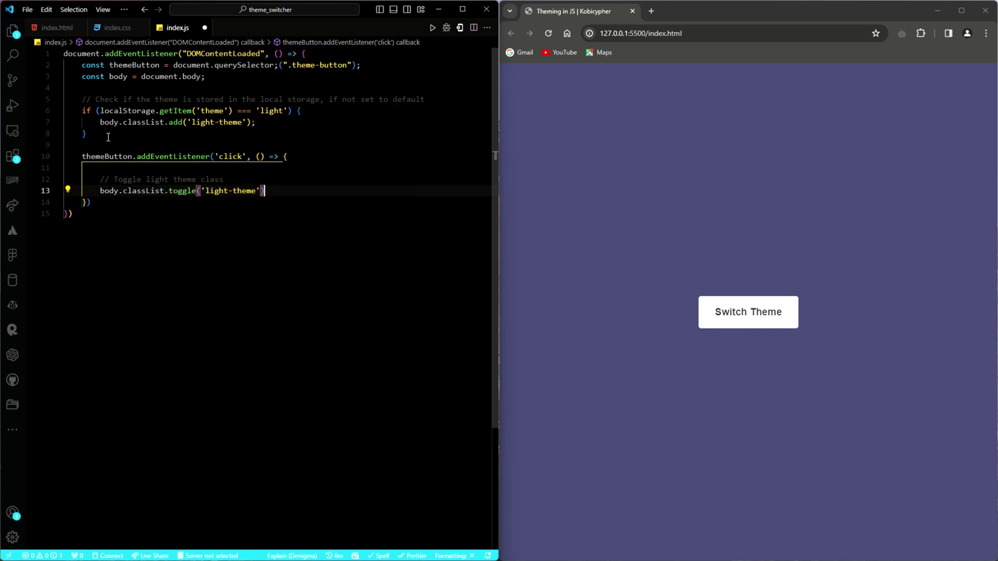
text(;)
key(Return)
key(Return)
text(// Check if the light theme class is applied)
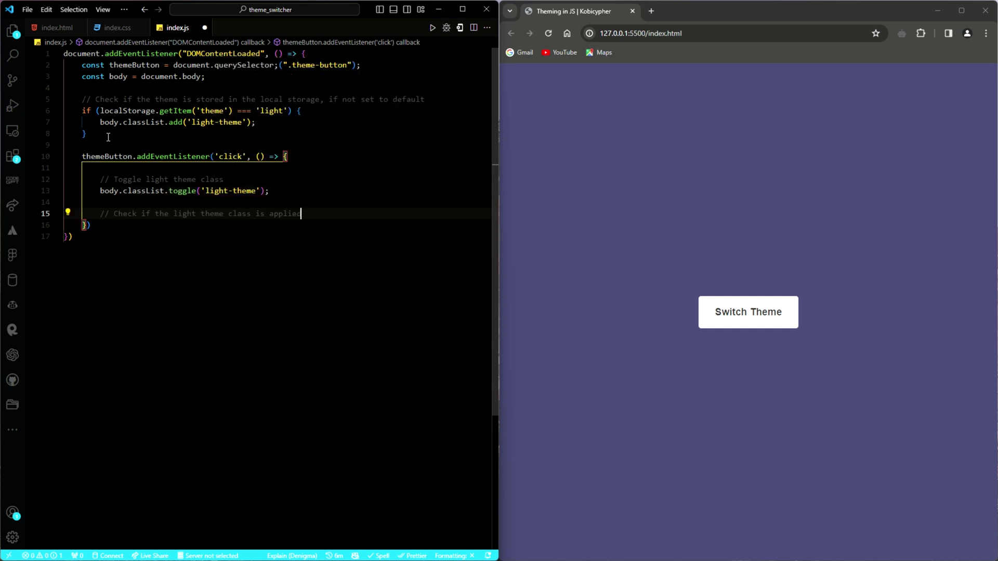
Step: Inside the handler, setItem('theme','light') when body contains light-theme, else removeItem('theme'), and save
key(Return)
text(if (body.classList)
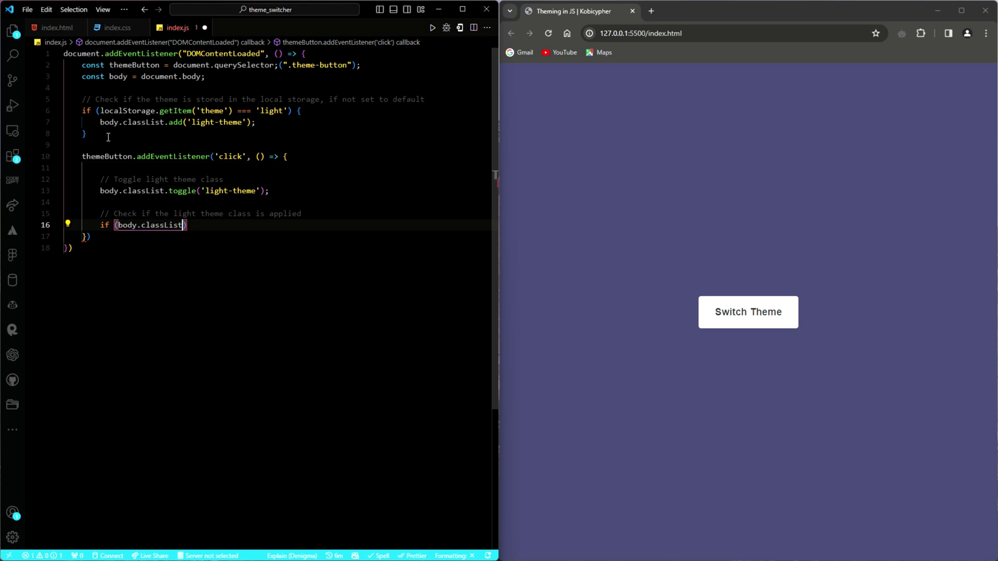
text(.contains('light-theme)
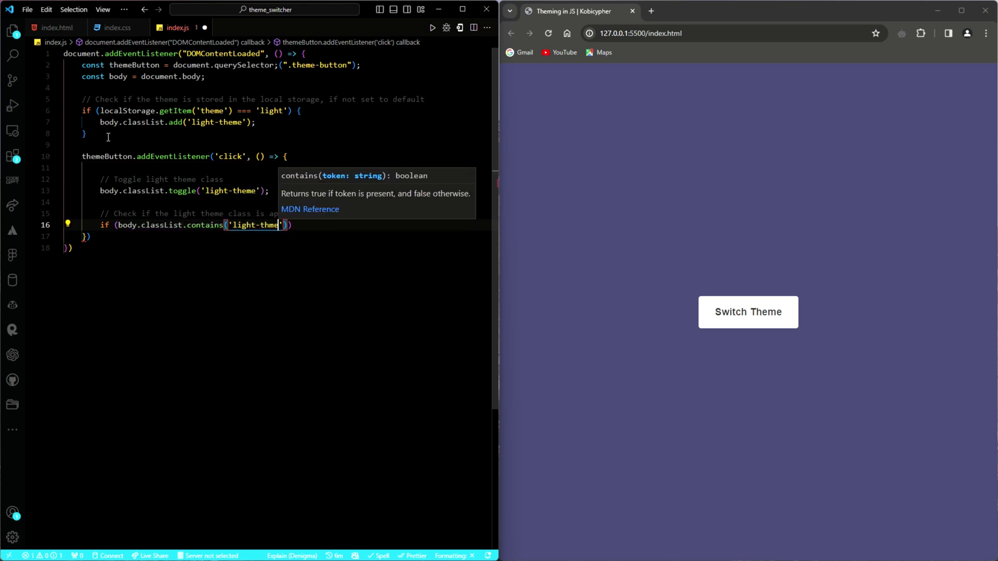
key(Right)
key(End)
text({)
key(Return)
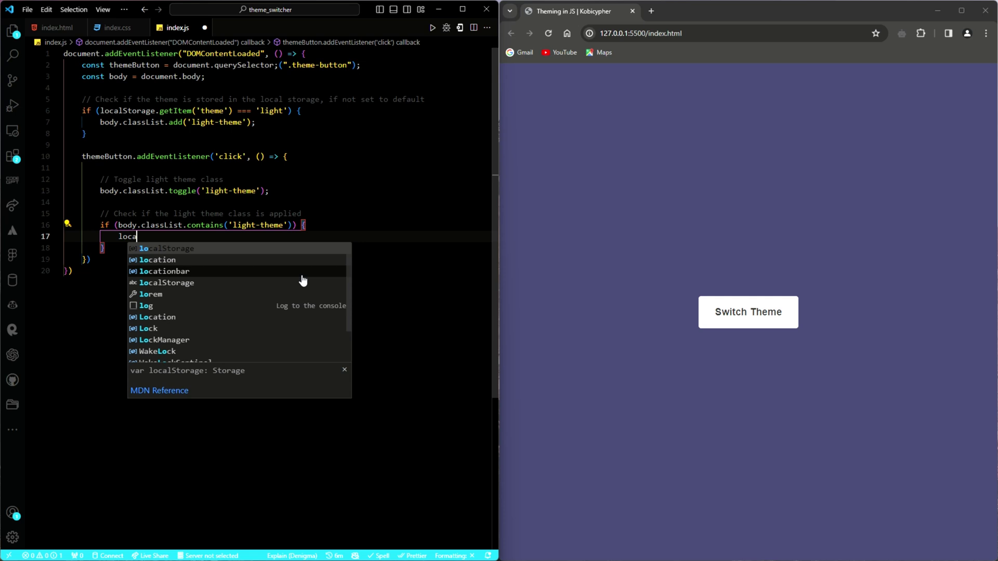
text(localStorage.setItem('theme', 'light)
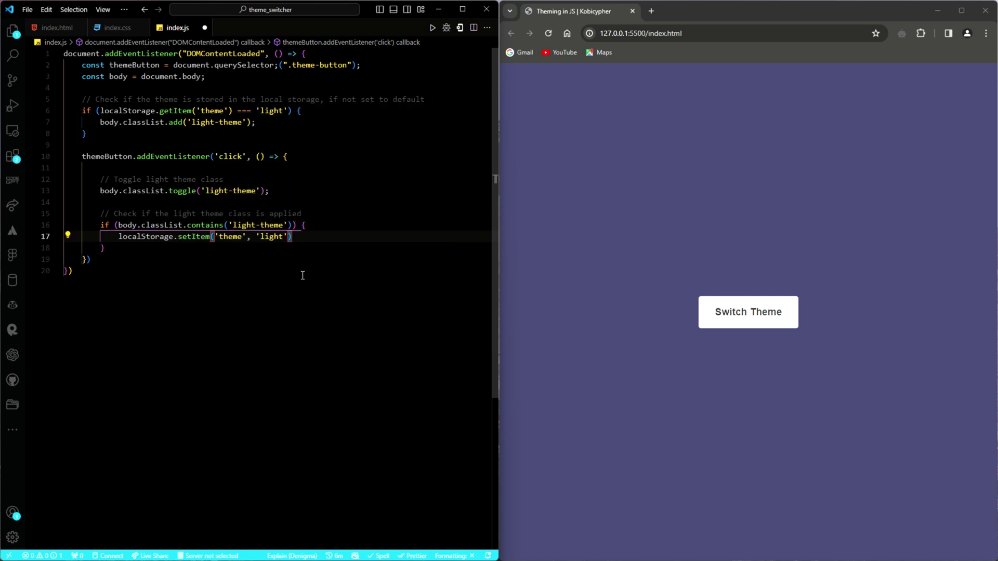
key(End)
text(;)
key(Down)
key(End)
text(else {)
key(Return)
text(localStorage.get)
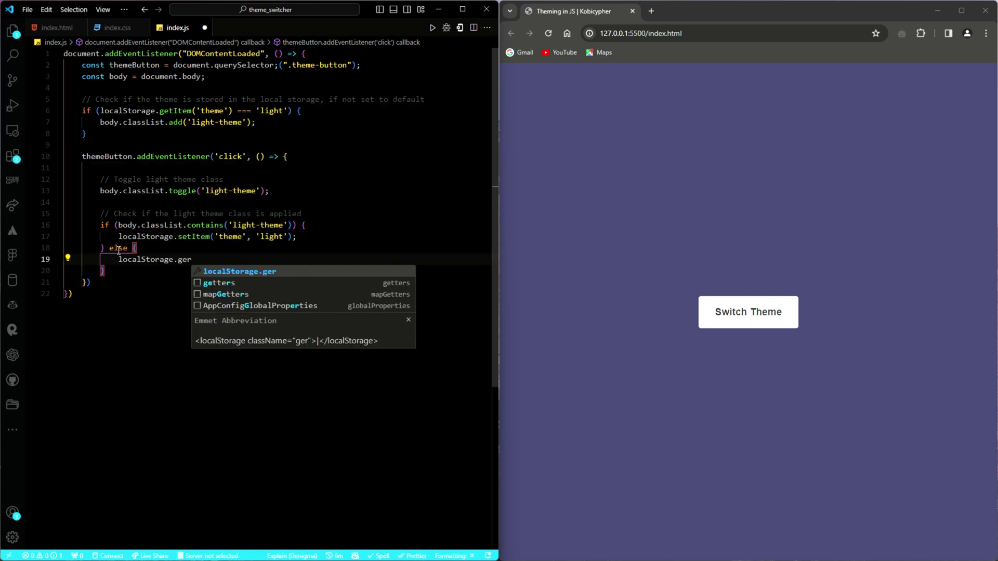
key(BackSpace)
key(BackSpace)
key(BackSpace)
text(removeItem('theme)
key(ctrl+s)
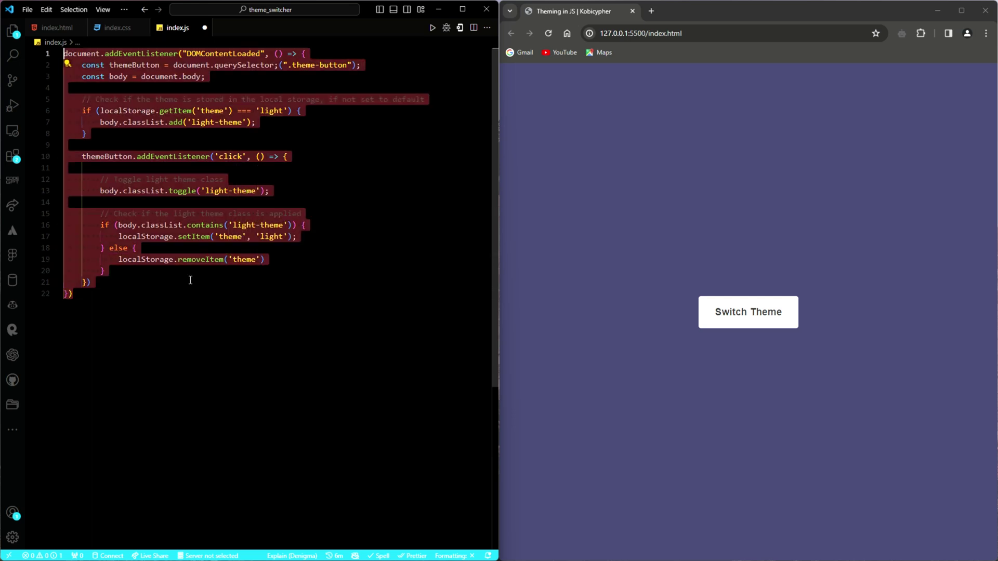
Step: Add explanatory comments to the if and else branches and save index.js again
click(77, 295)
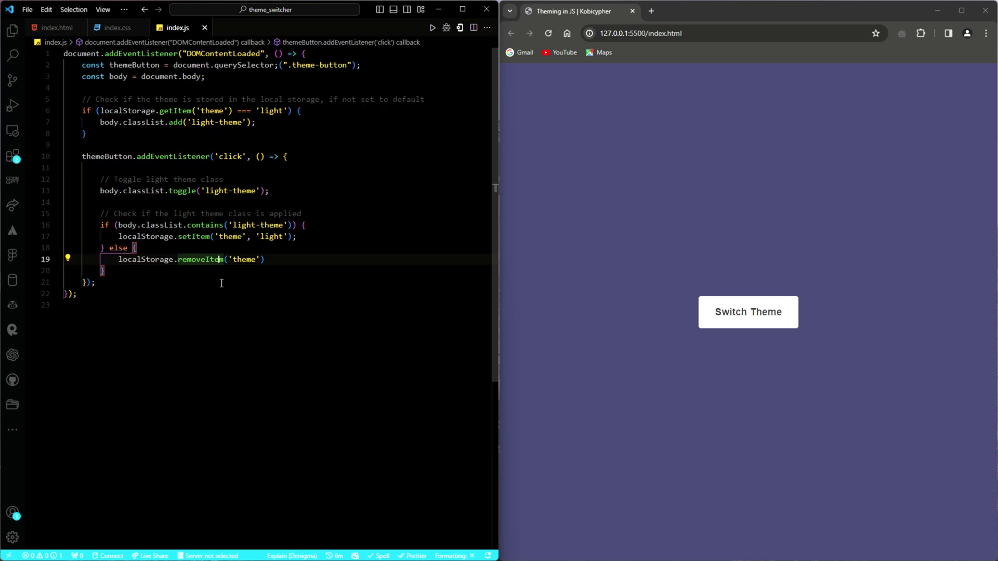
click(328, 227)
key(Return)
text(// If applied, store the theme in the local)
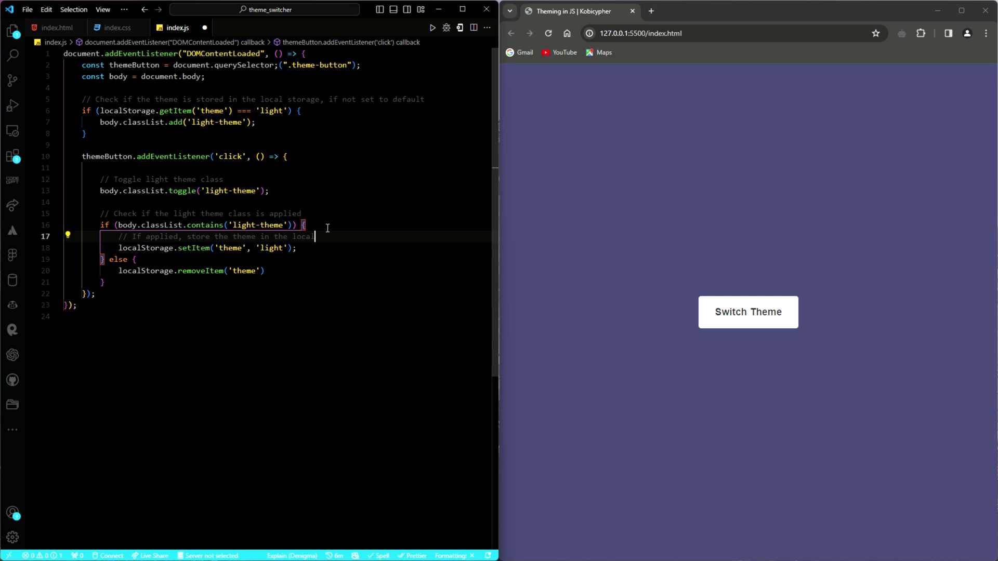
text( storage)
click(278, 258)
key(Return)
text(// if not applied, r)
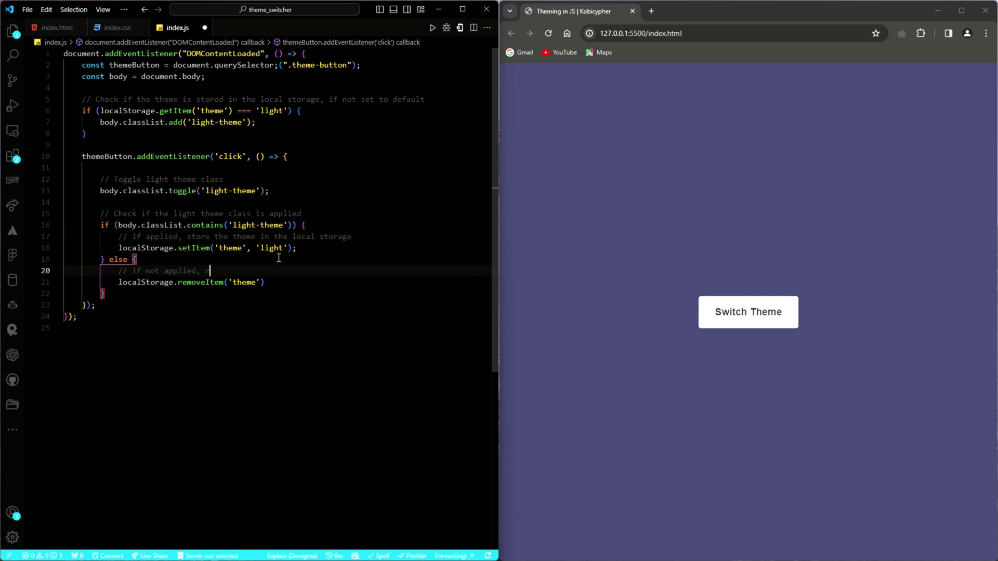
text(emove theme from local storage)
click(341, 328)
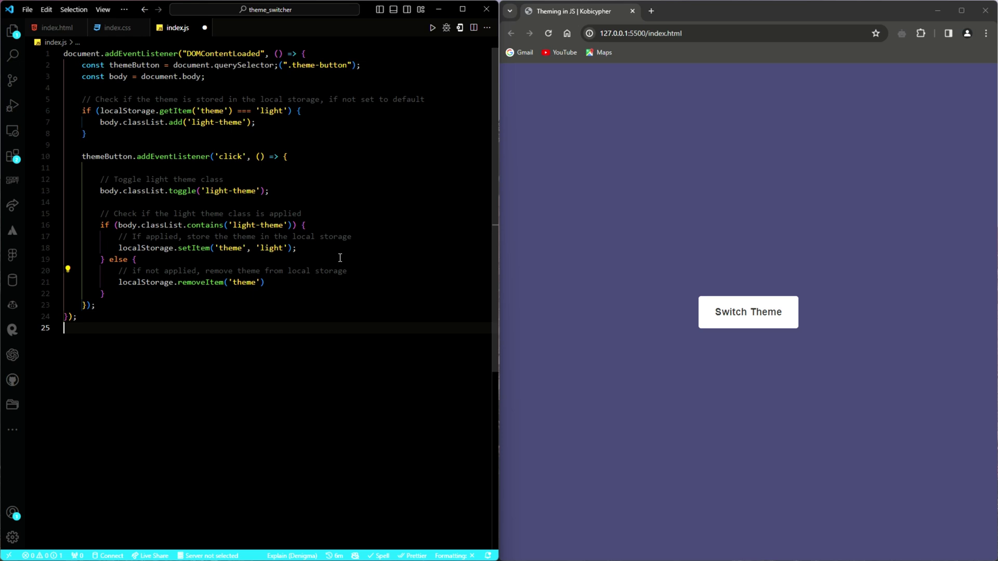
key(ctrl+s)
click(843, 33)
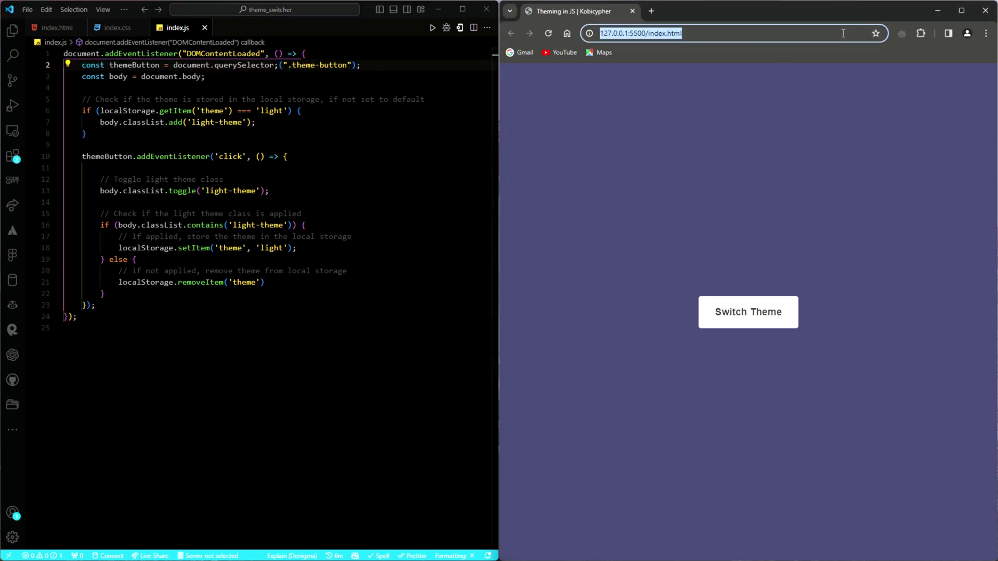
key(Return)
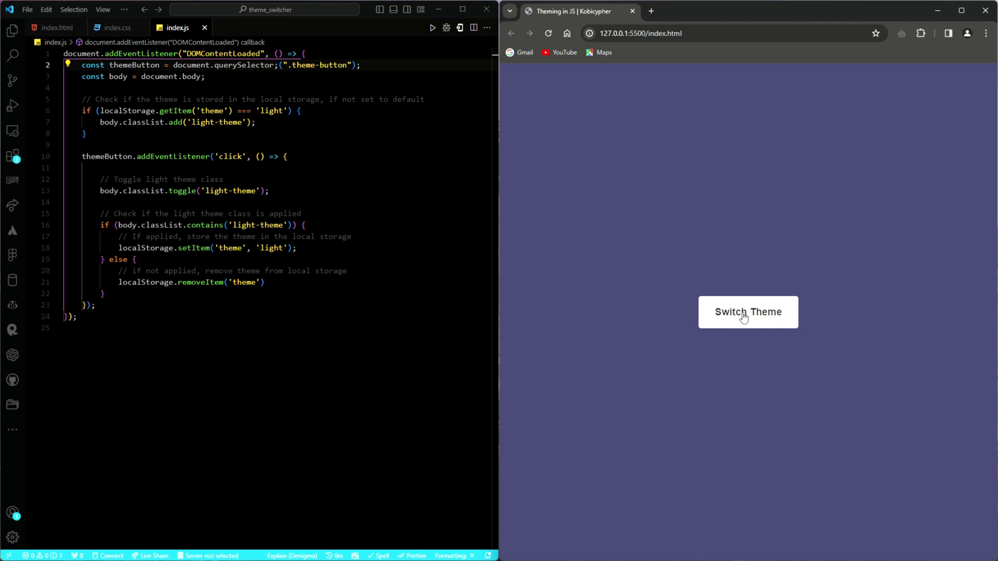
click(259, 156)
click(277, 65)
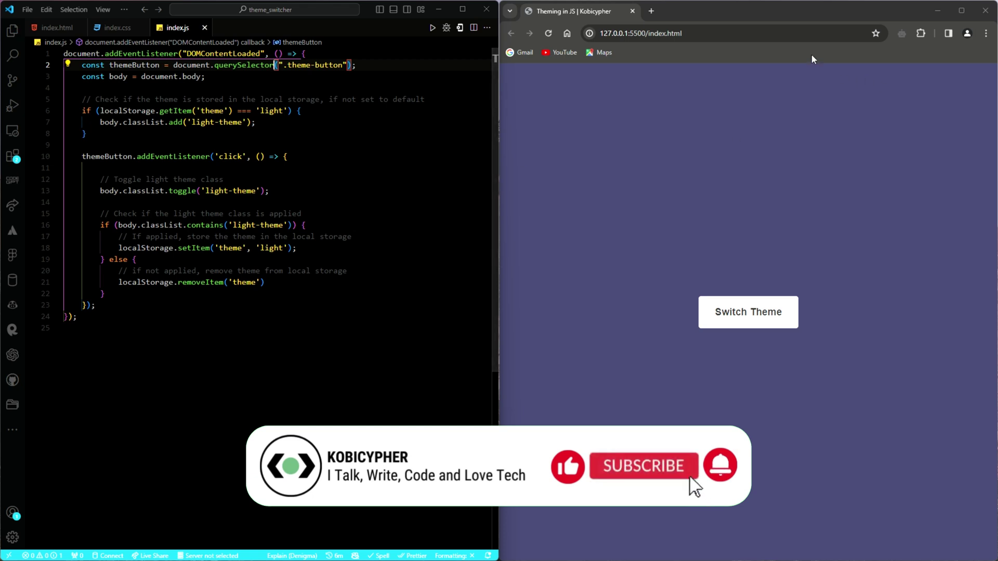
Step: In Chrome, toggle the page between light and dark themes with Switch Theme
click(748, 104)
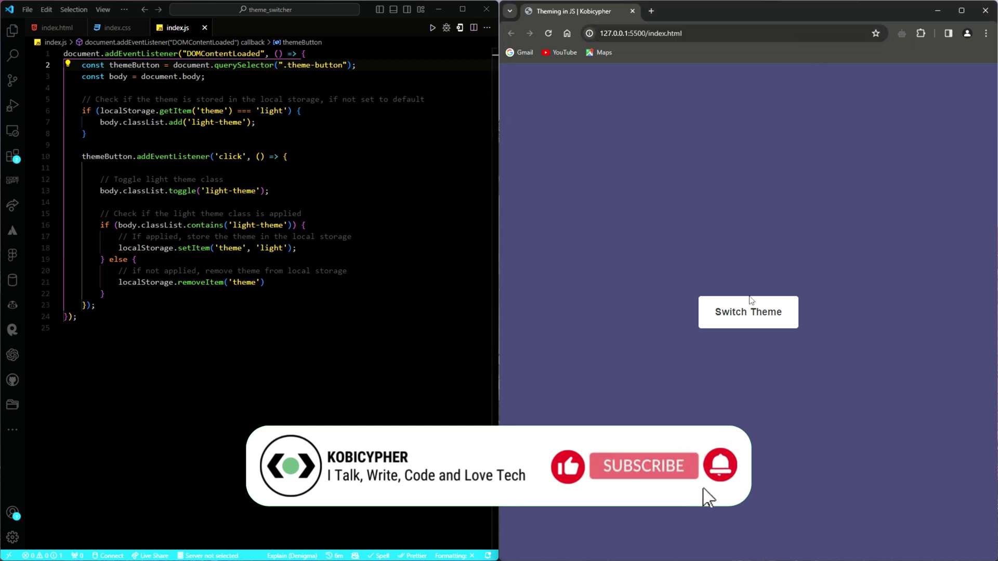
click(747, 313)
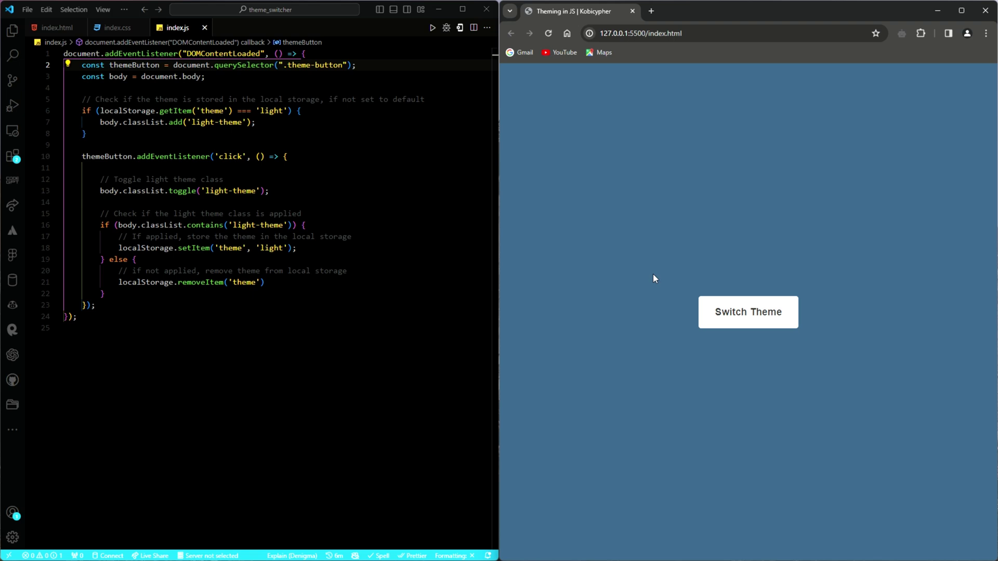
click(725, 320)
click(729, 324)
Step: Reload the page to check whether the chosen theme persists, toggling once more
key(F5)
click(749, 325)
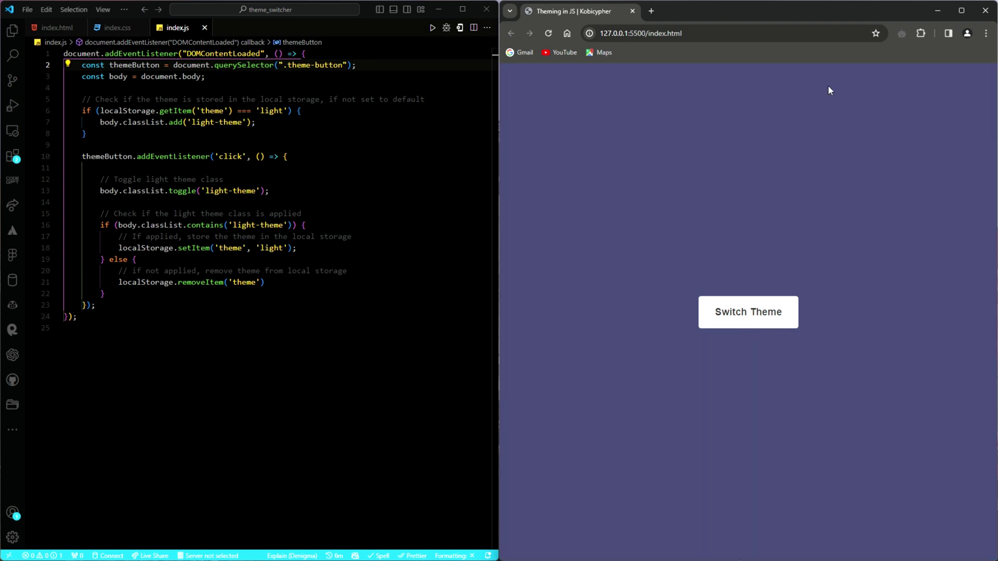
click(808, 33)
key(Return)
right_click(718, 404)
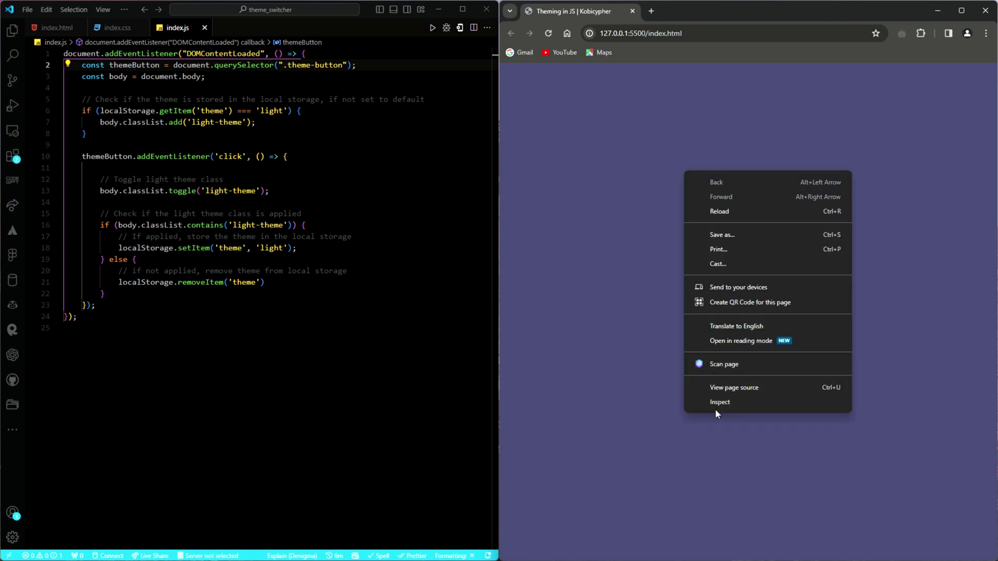
click(718, 403)
click(937, 71)
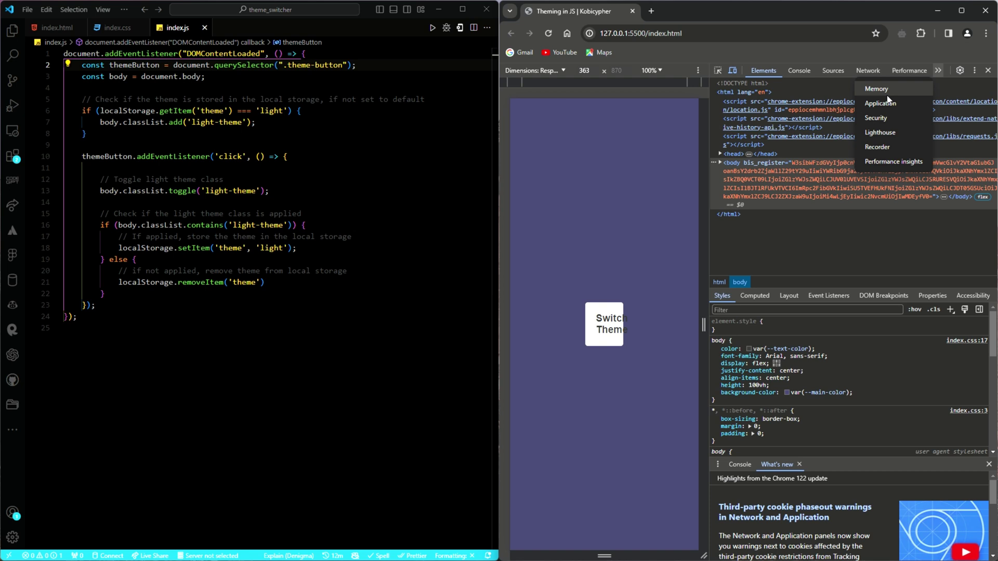
click(887, 104)
click(751, 154)
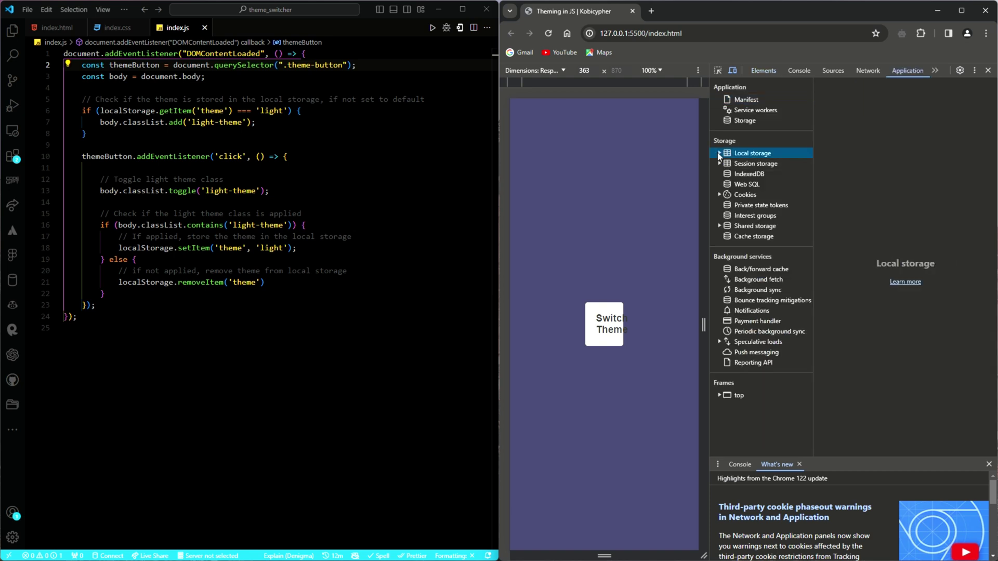
click(720, 155)
click(757, 164)
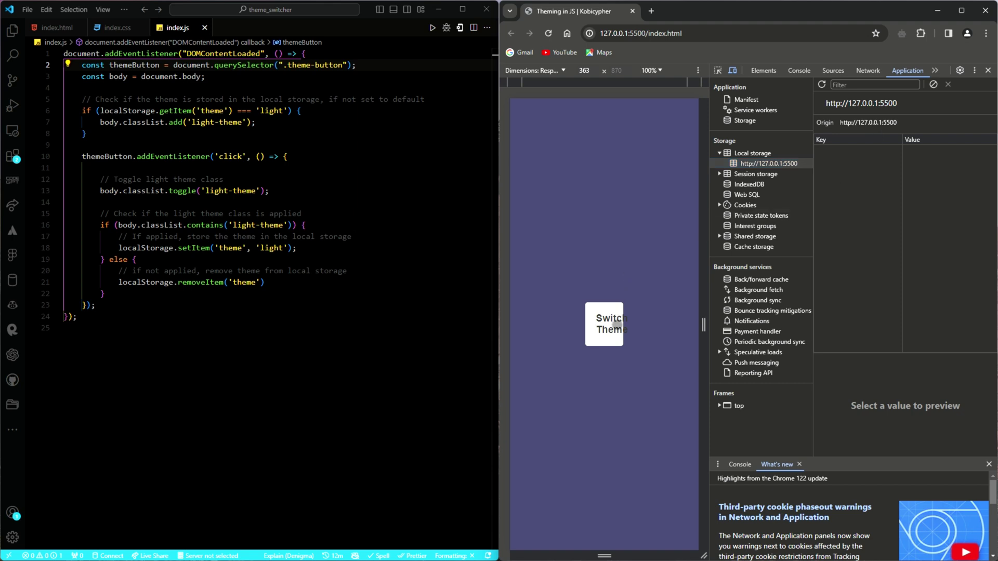
Step: Toggle Switch Theme repeatedly, watching theme 'light' appear and disappear in storage, then close DevTools
click(608, 323)
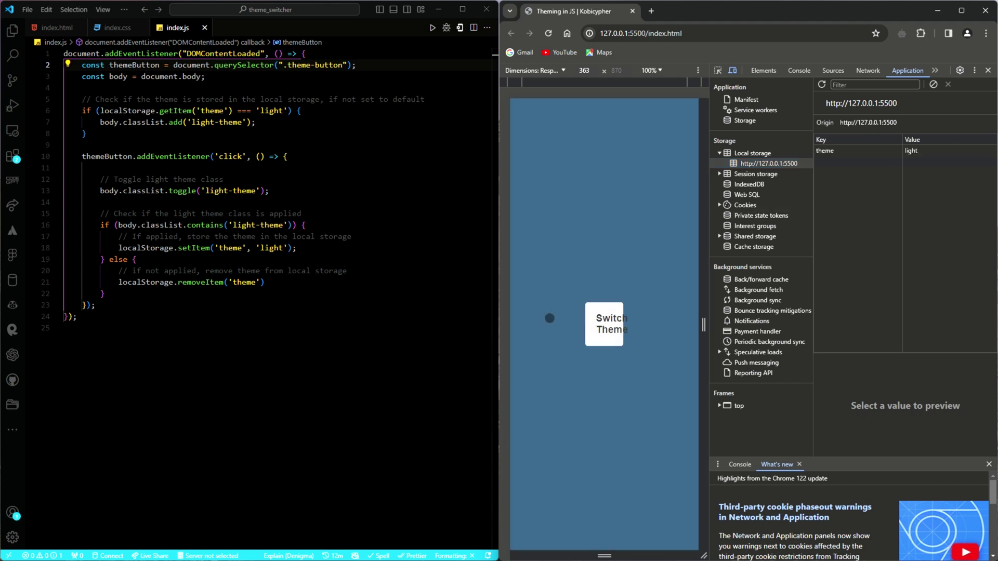
click(608, 323)
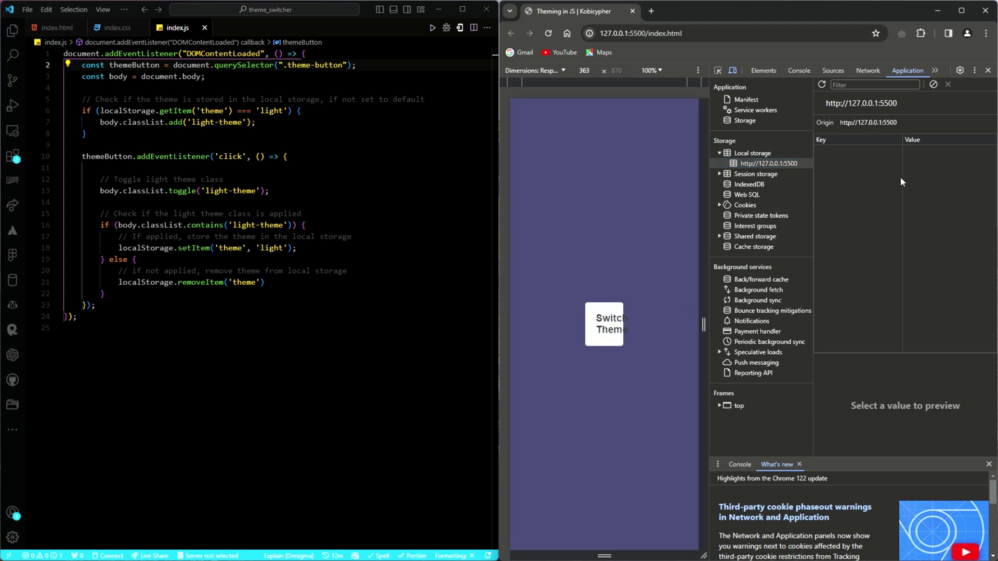
click(616, 320)
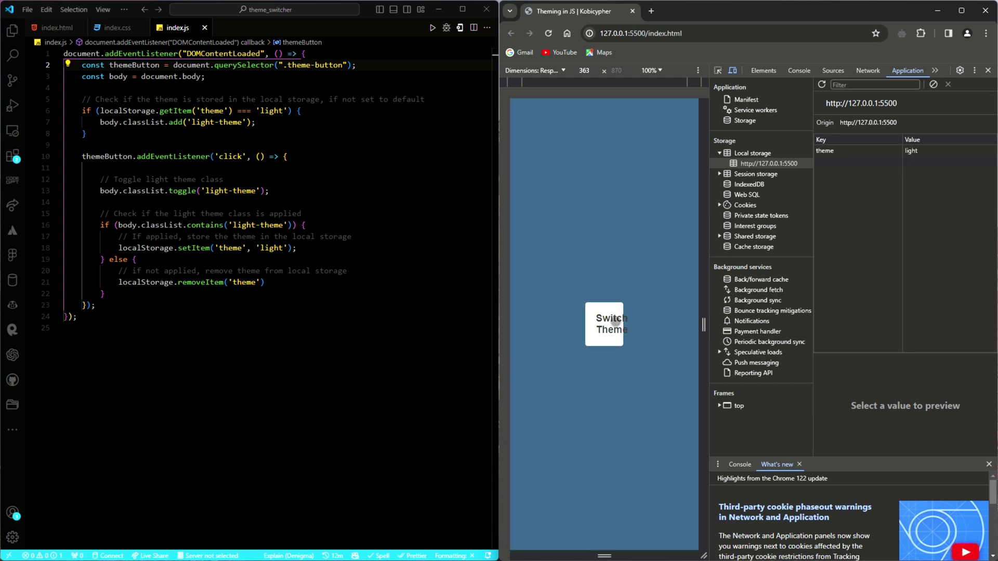
click(616, 320)
click(616, 323)
click(616, 321)
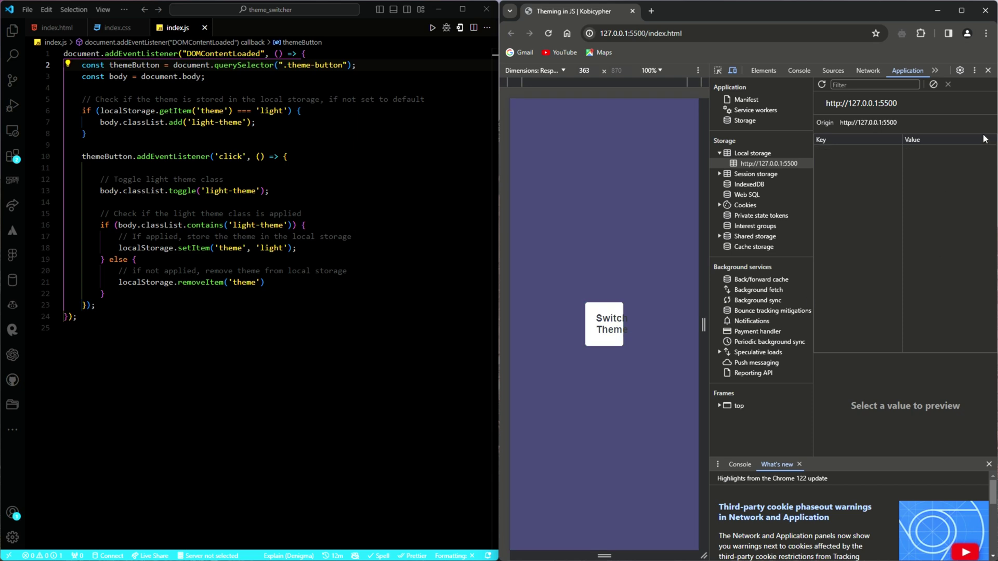
click(988, 70)
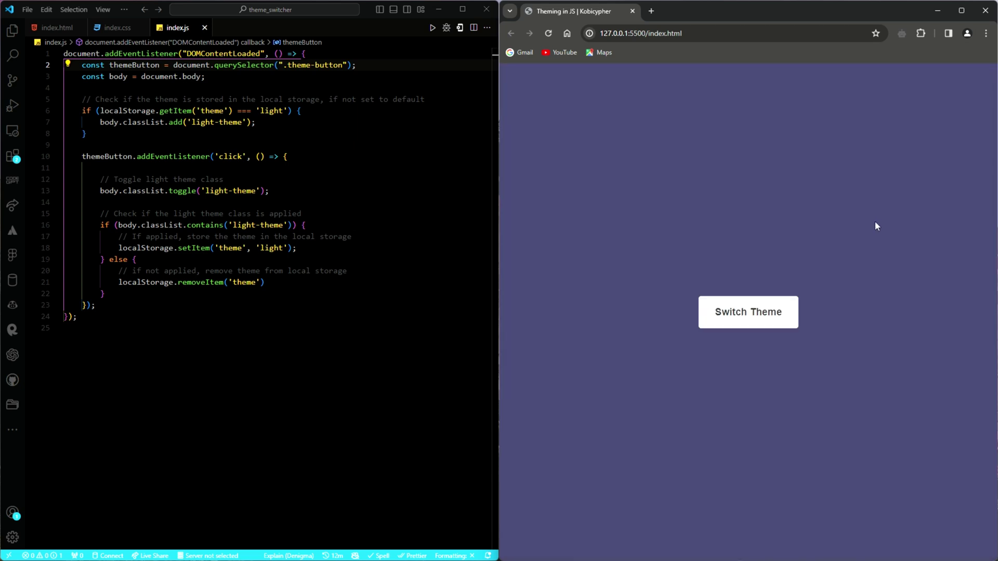